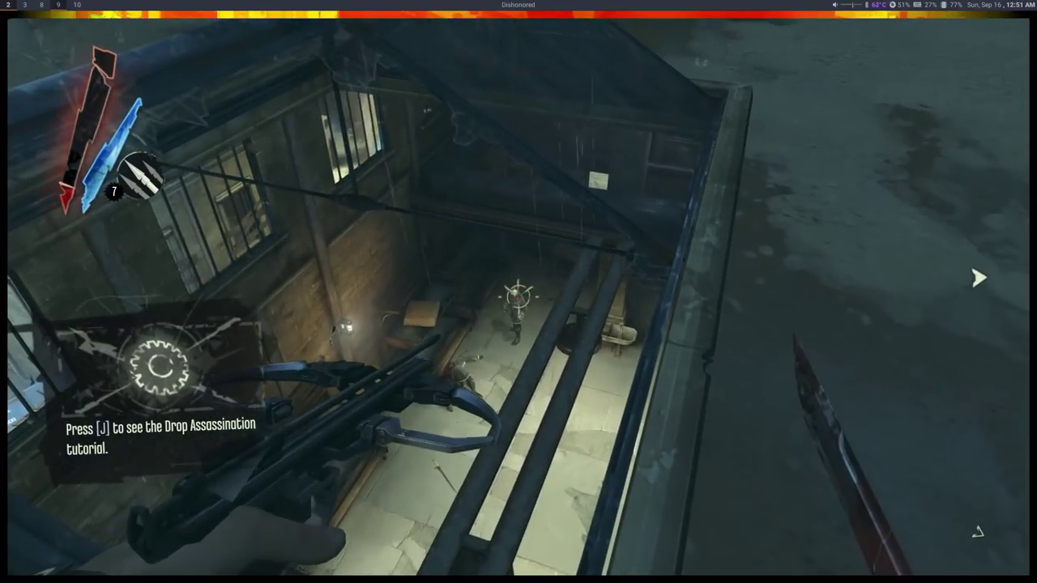
pyautogui.click(518, 296)
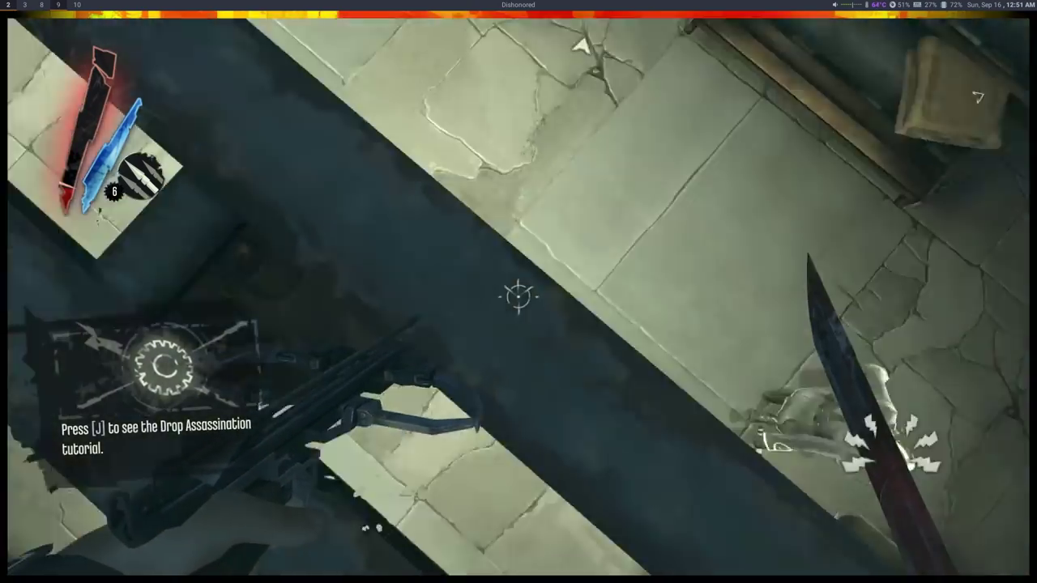
pyautogui.press('w')
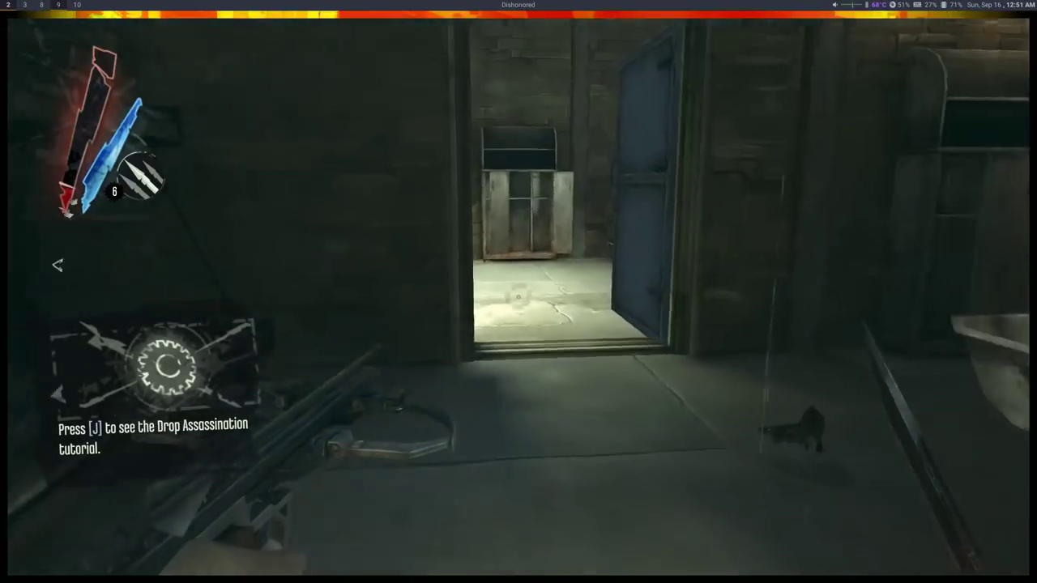
pyautogui.press('w')
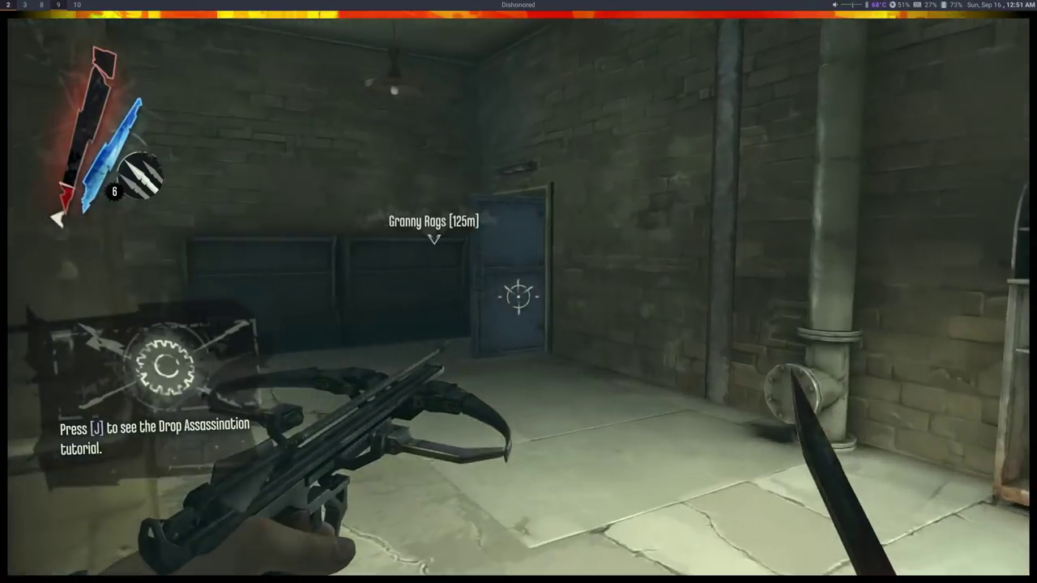
pyautogui.press('w')
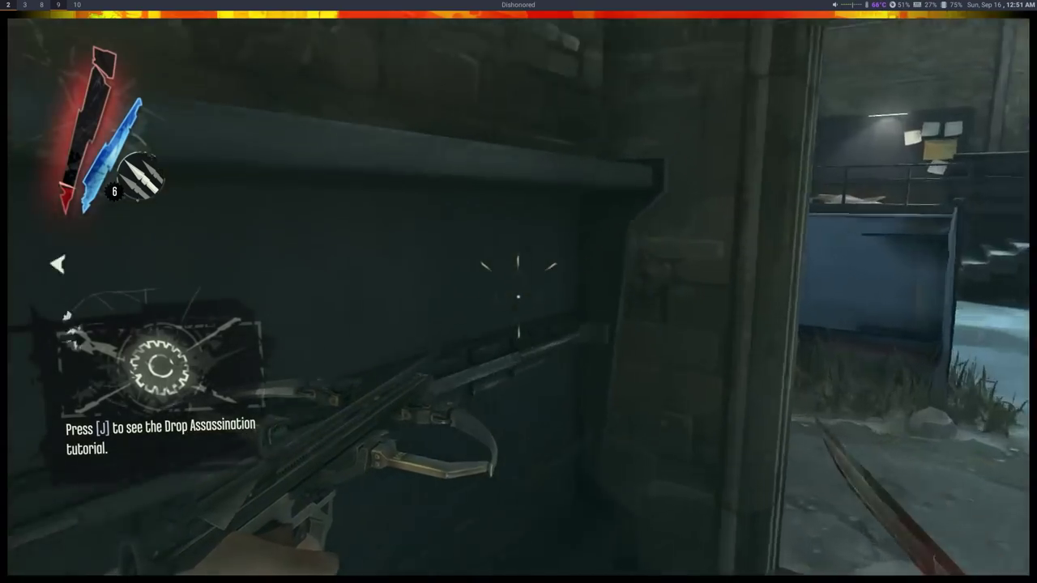
pyautogui.press('w')
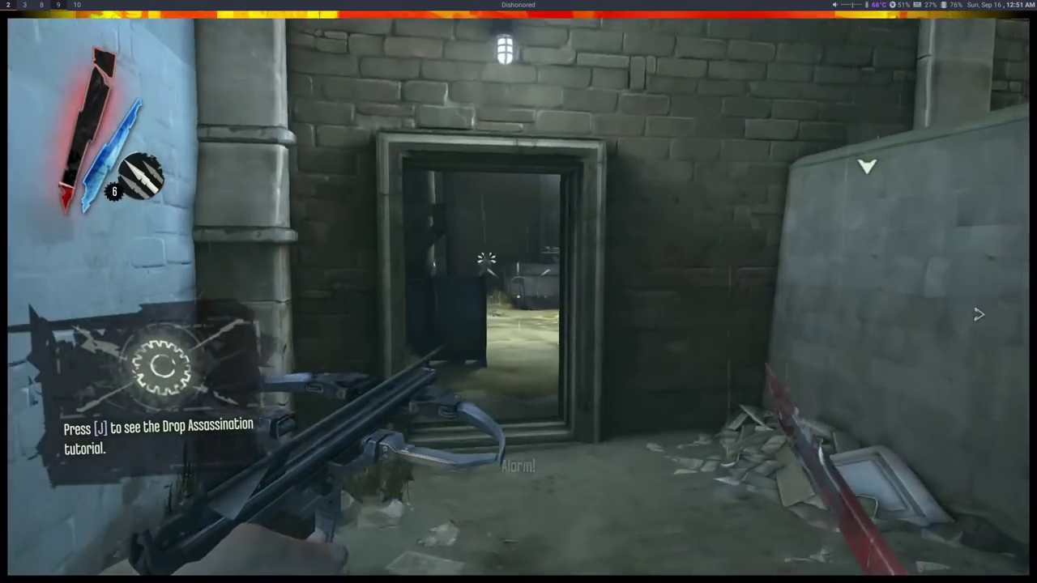
pyautogui.press('w')
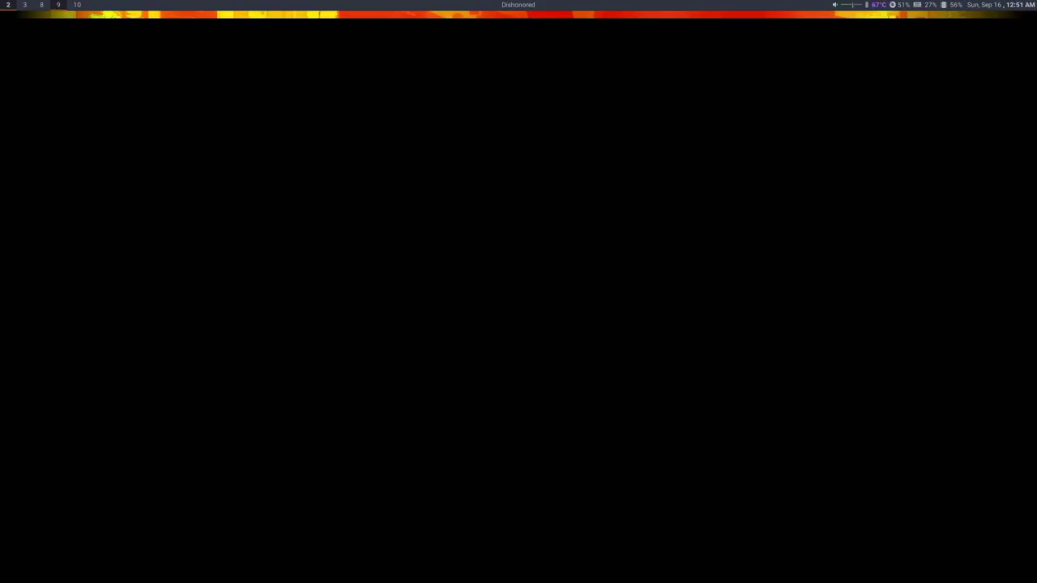
# - Exit Dishonored from the Game Over screen back to the desktop and accept losing unsaved progress
pyautogui.press('Down')
pyautogui.press('Down')
pyautogui.press('Down')
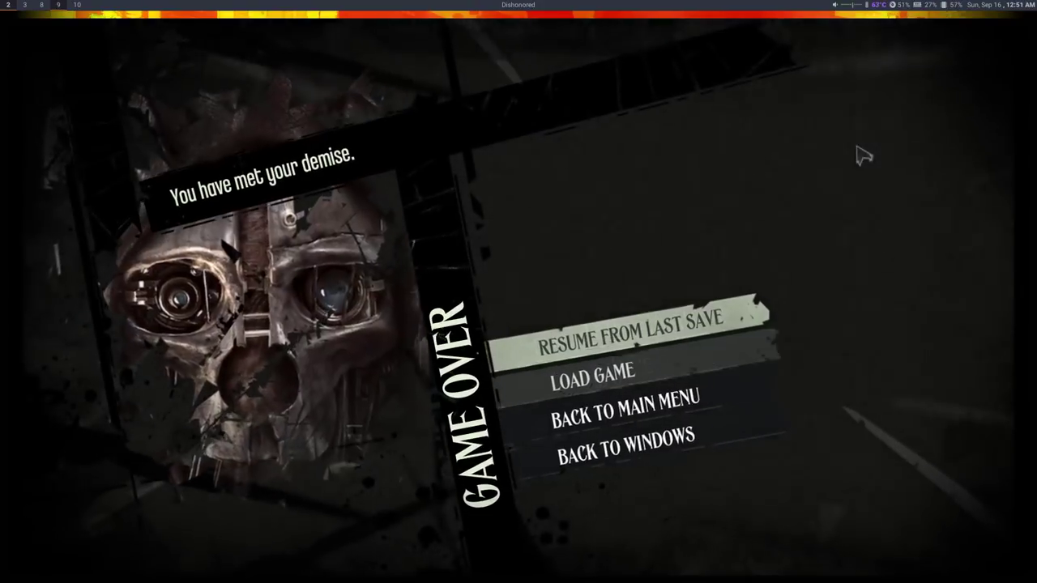
pyautogui.press('Return')
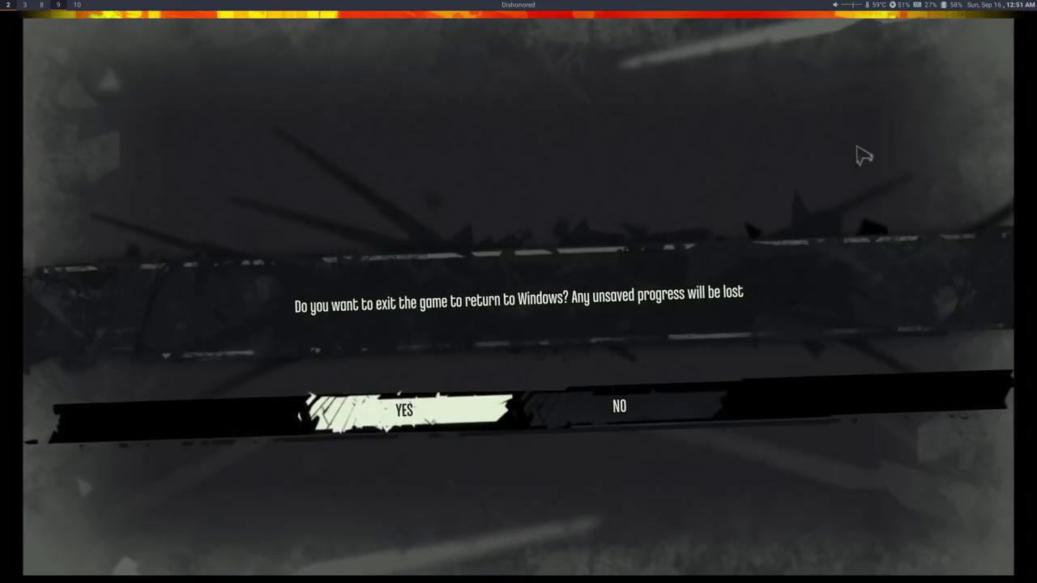
pyautogui.press('Return')
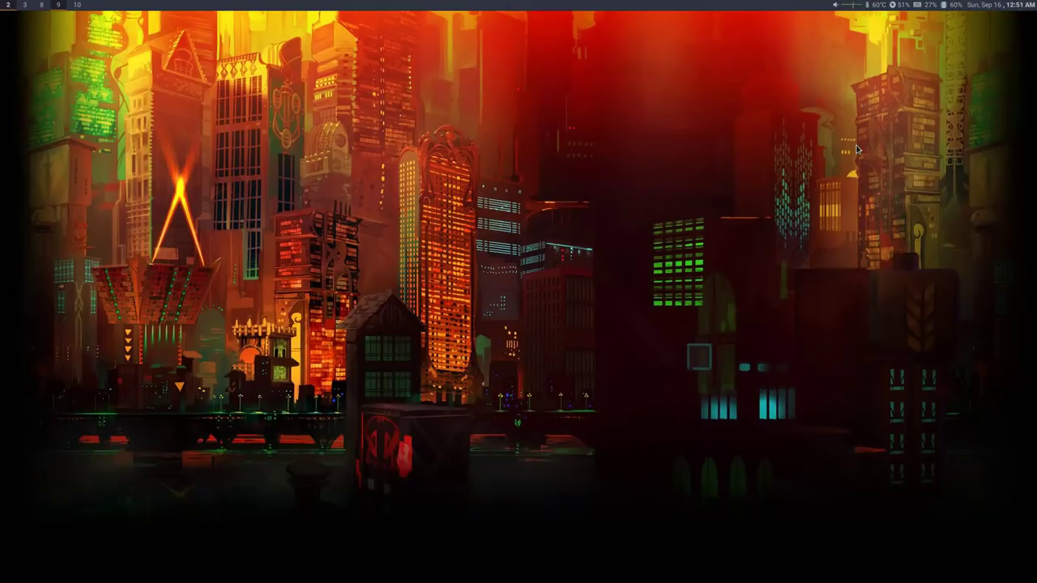
# - Switch to the Steam client and restrict the library list to installed games
pyautogui.press('super+3')
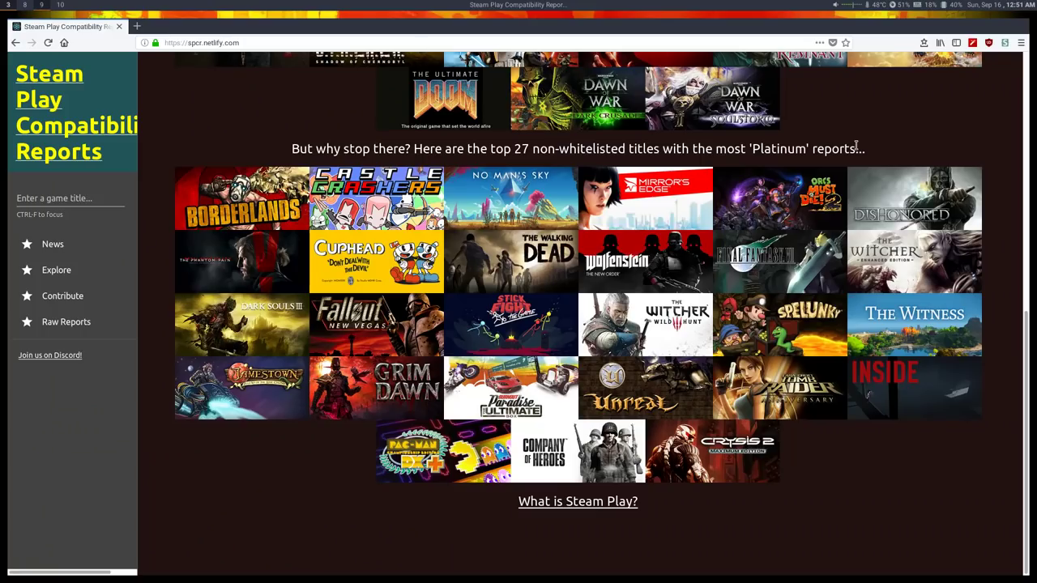
pyautogui.press('super+0')
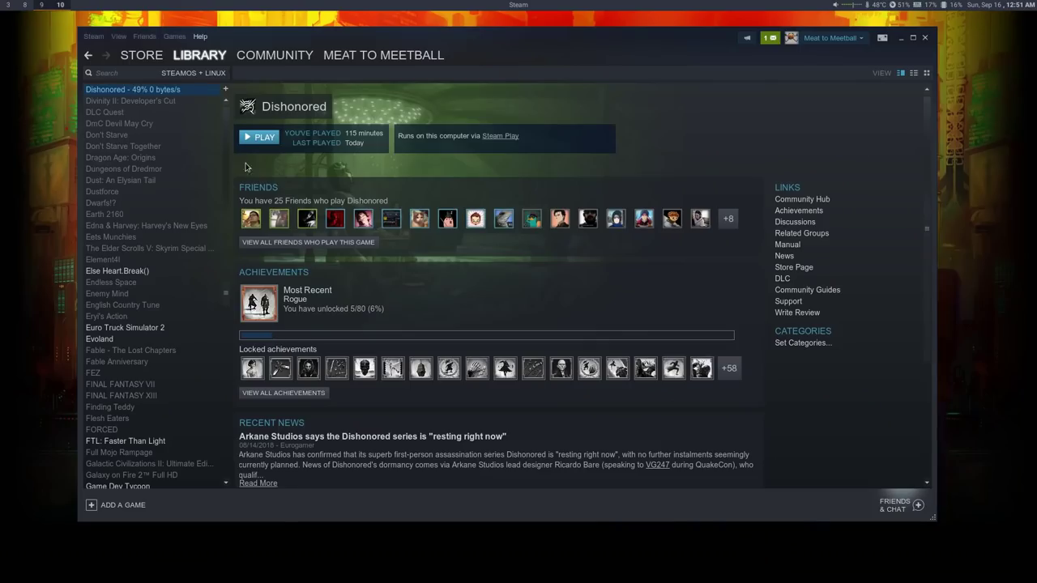
pyautogui.scroll(-9, 159, 336)
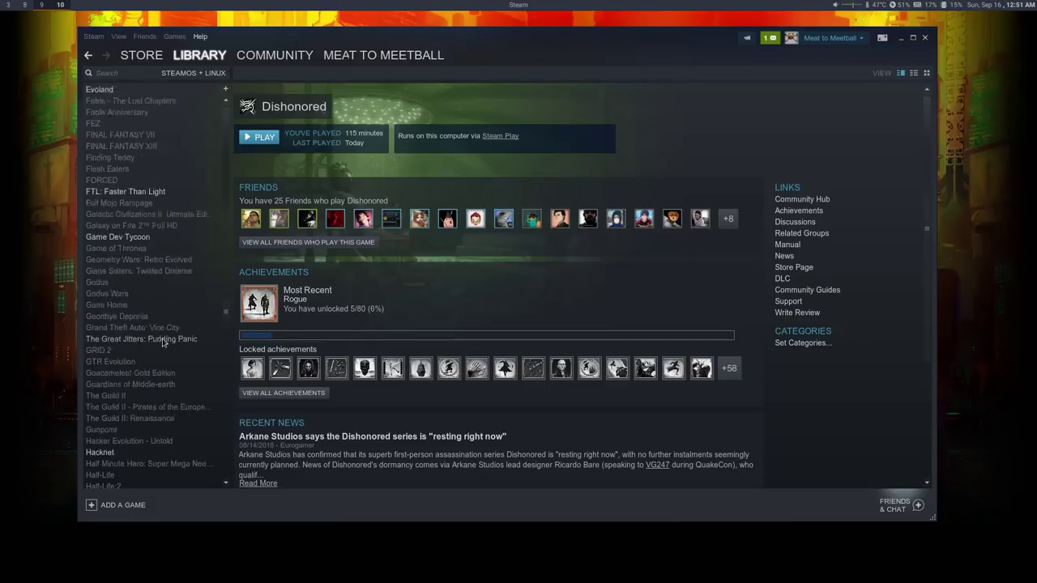
pyautogui.scroll(10, 172, 202)
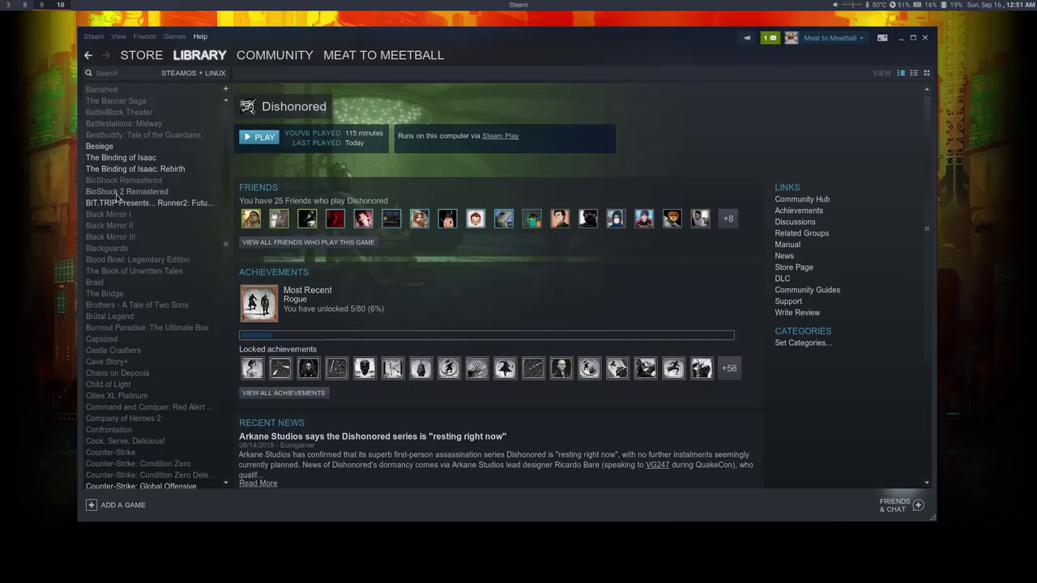
pyautogui.moveTo(212, 61)
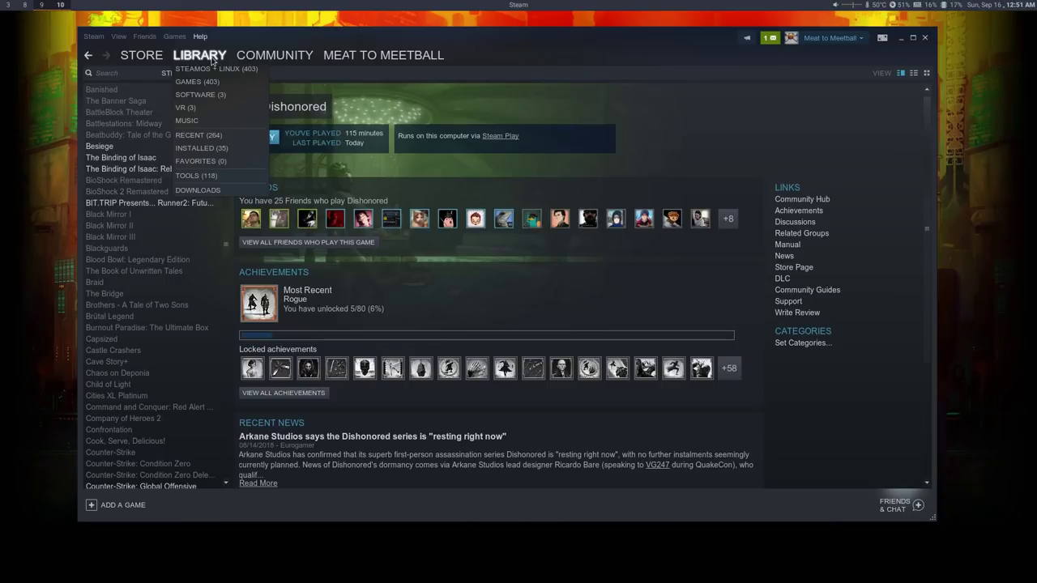
pyautogui.click(207, 149)
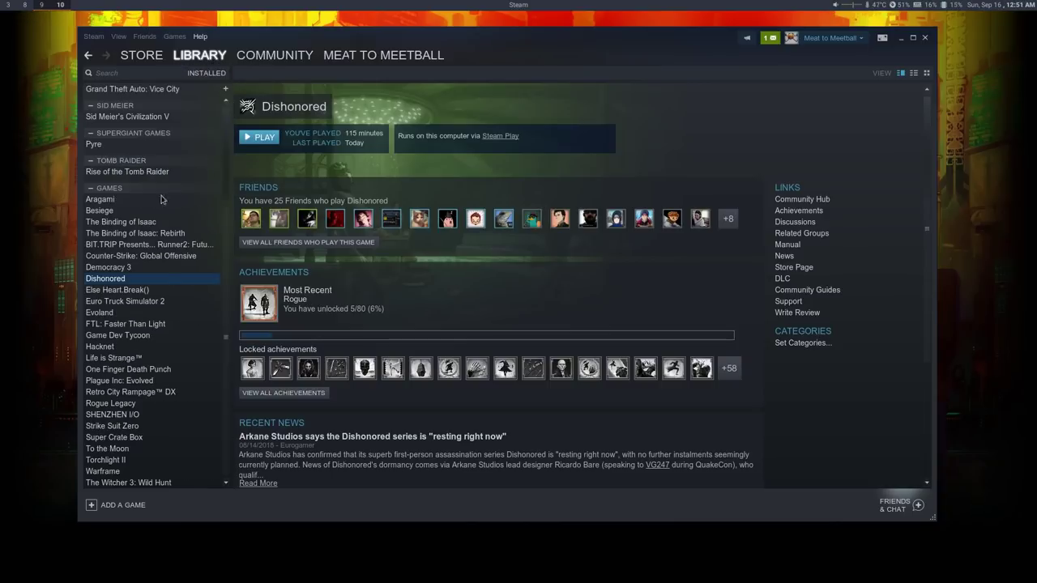
# - View the library pages of One Finger Death Punch and Warframe among the installed games
pyautogui.click(162, 371)
pyautogui.click(261, 136)
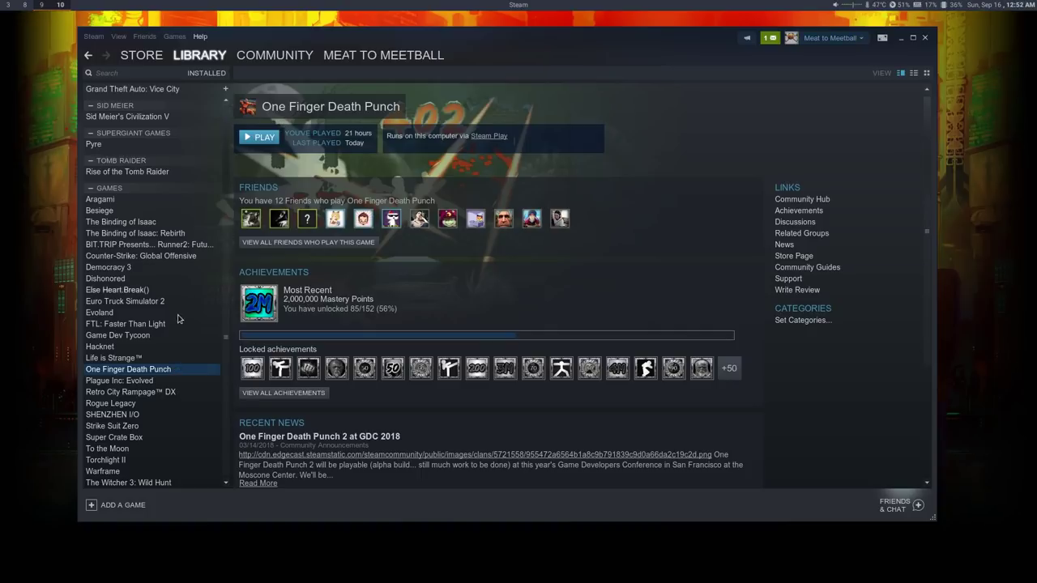
pyautogui.click(129, 473)
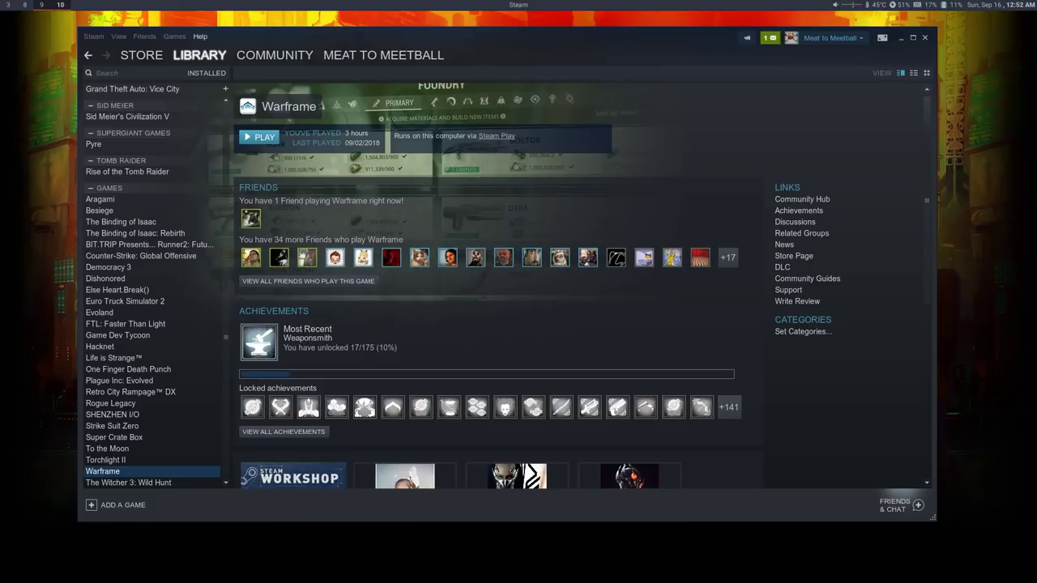
# - Switch to the browser and examine the Steam Play Compatibility Reports page, its address, the whitelisted titles and the top non-whitelisted 'Platinum' titles
pyautogui.press('super+2')
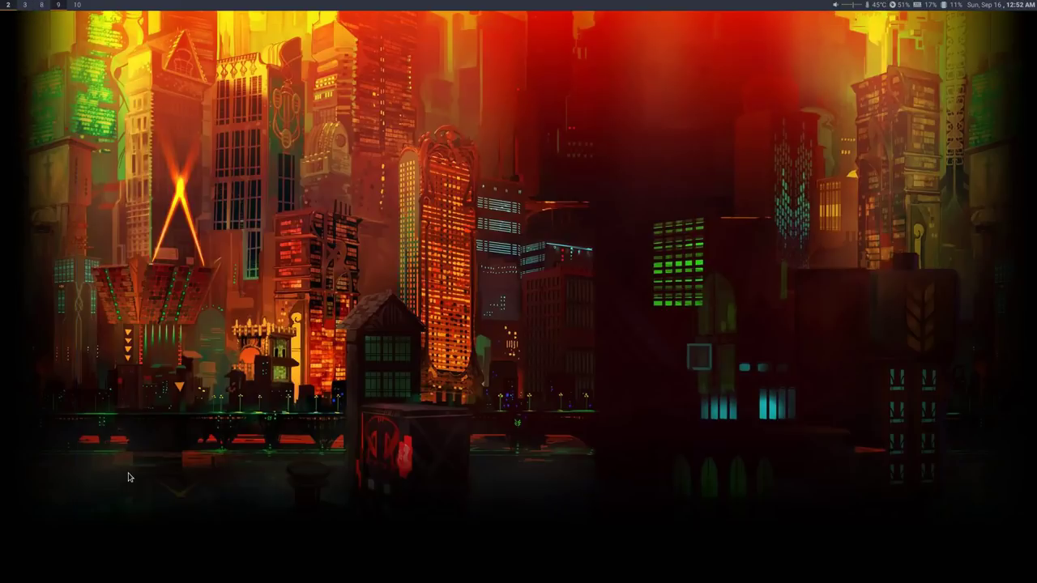
pyautogui.press('super+3')
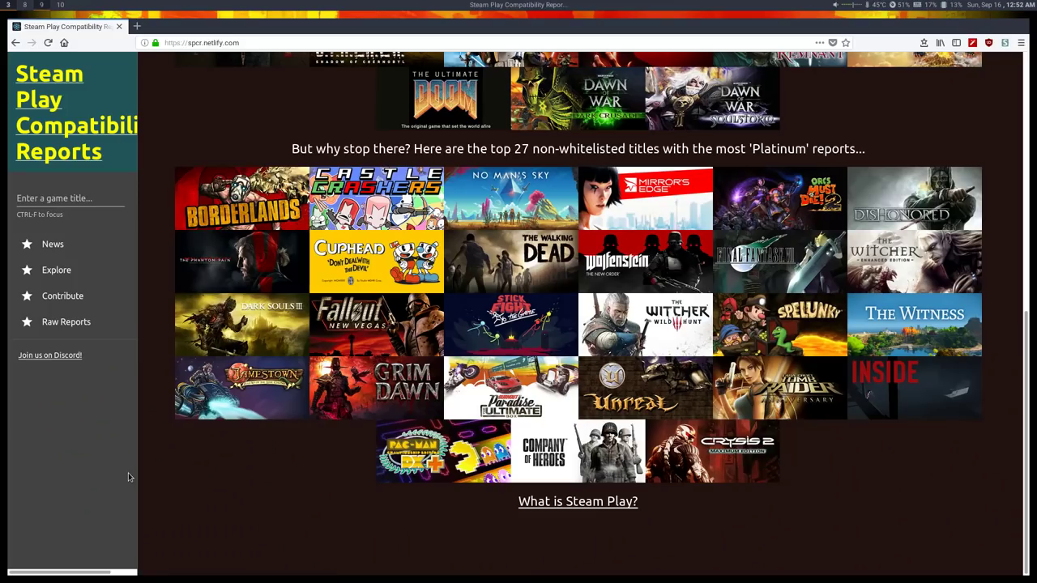
pyautogui.scroll(10, 328, 179)
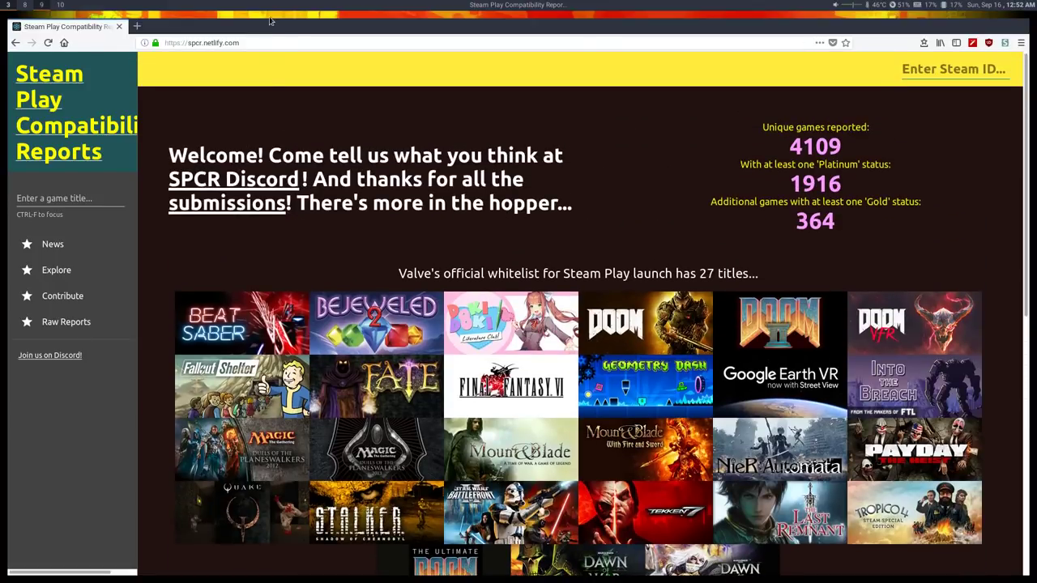
pyautogui.click(255, 42)
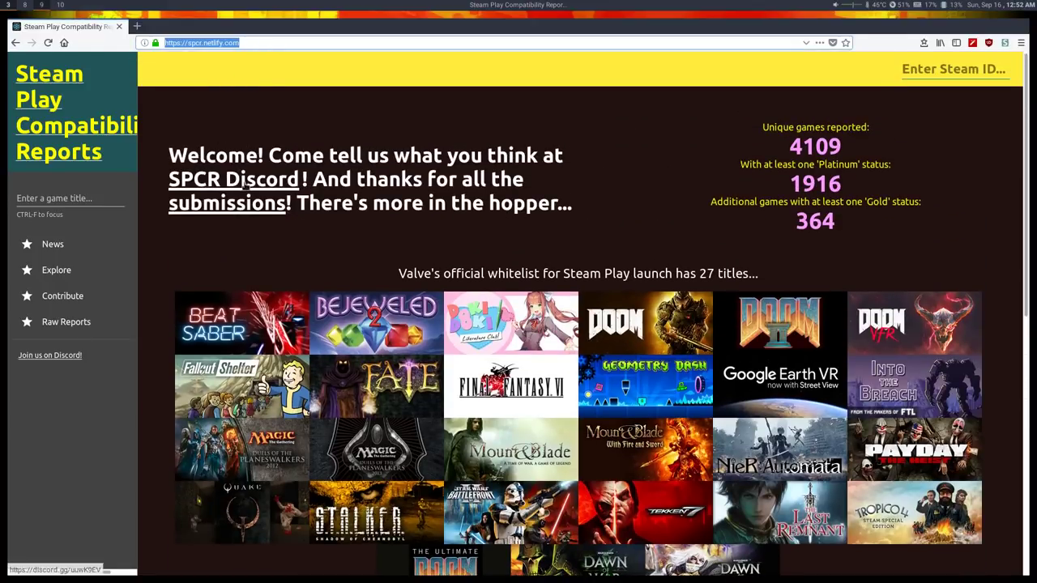
pyautogui.scroll(-3, 243, 187)
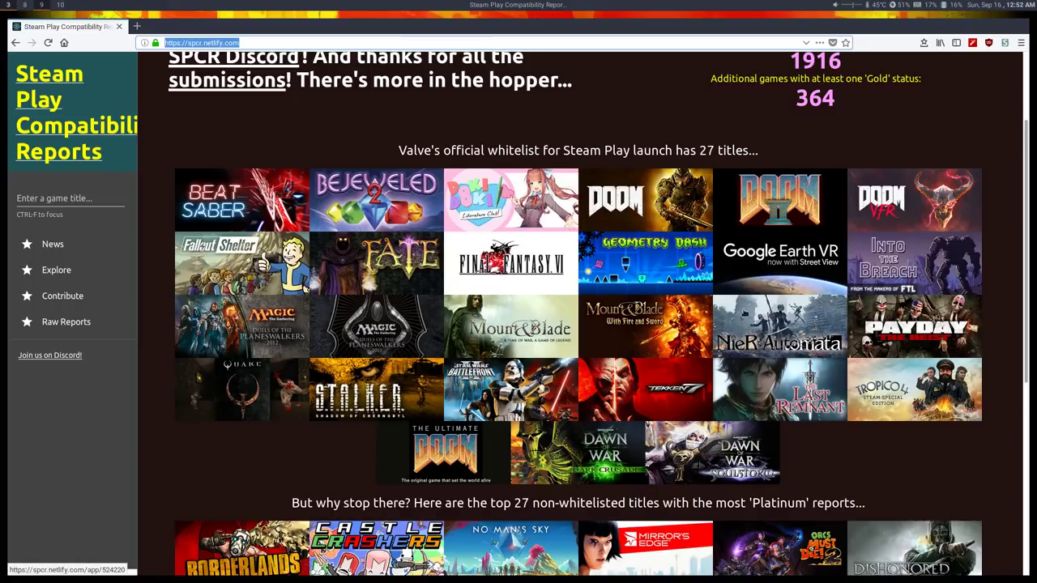
pyautogui.scroll(-4, 776, 312)
pyautogui.scroll(-6, 703, 300)
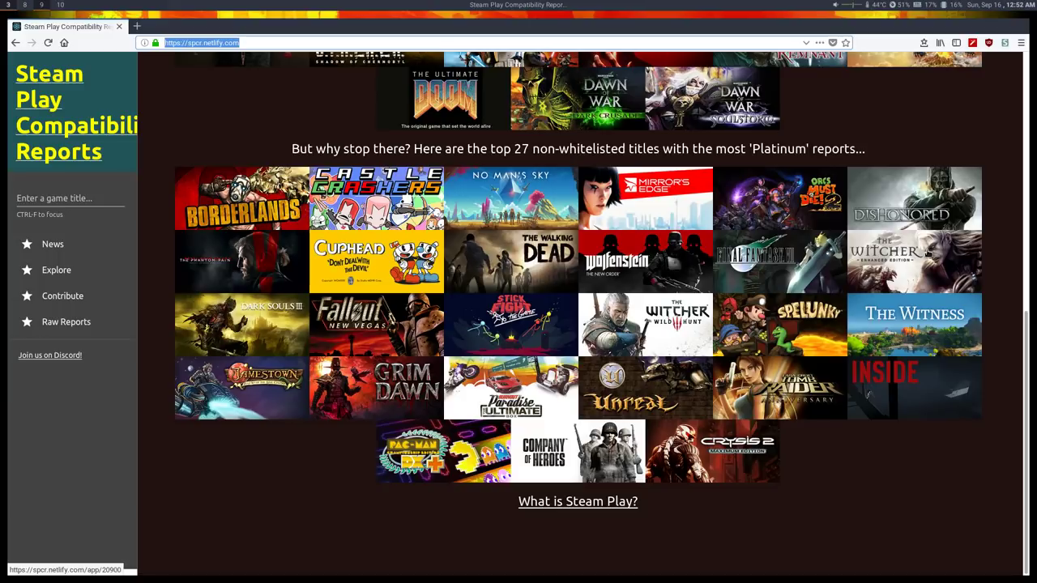
pyautogui.scroll(3, 928, 254)
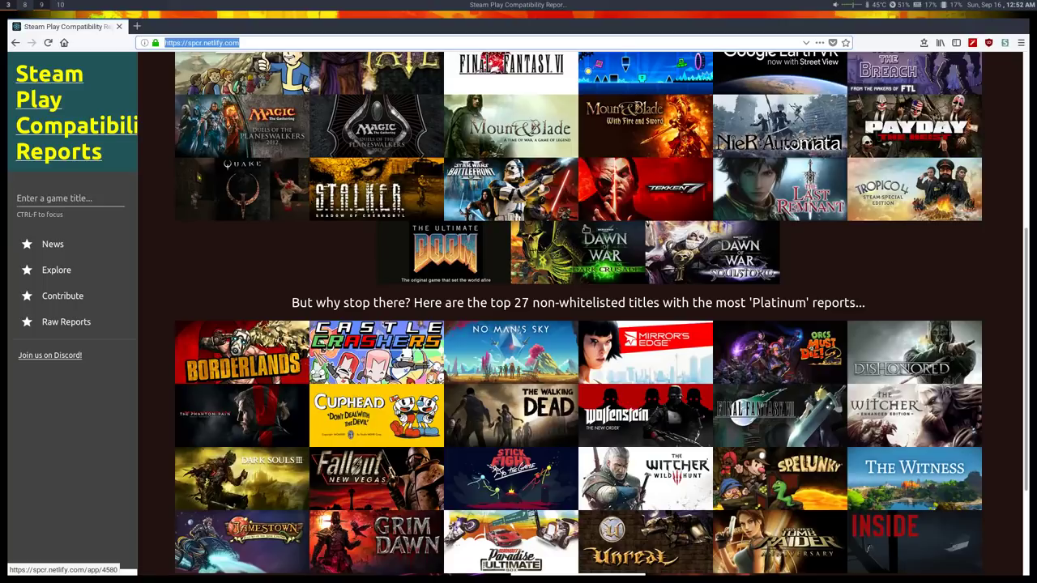
pyautogui.scroll(-2, 565, 253)
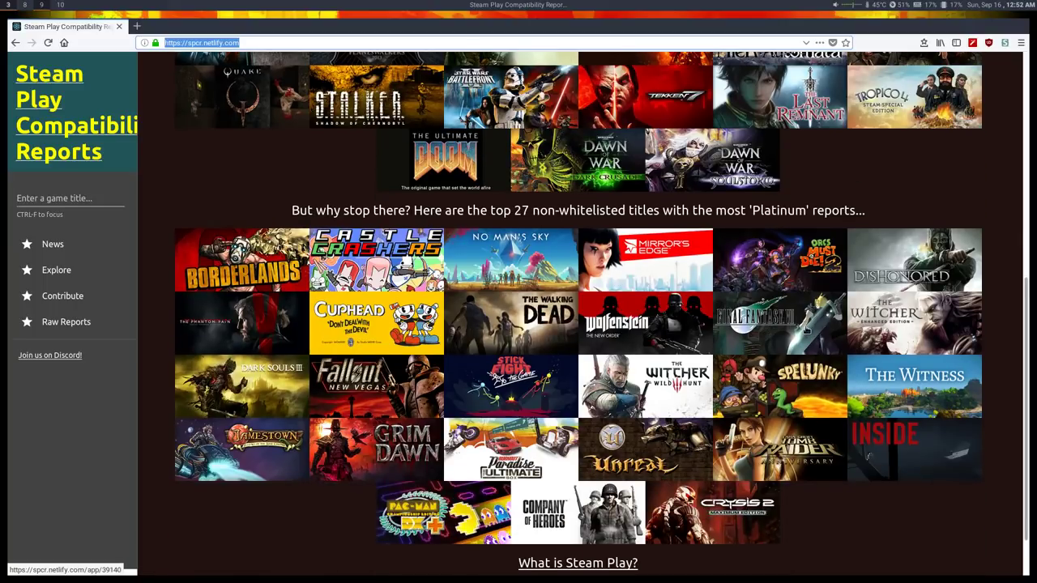
pyautogui.scroll(-2, 766, 347)
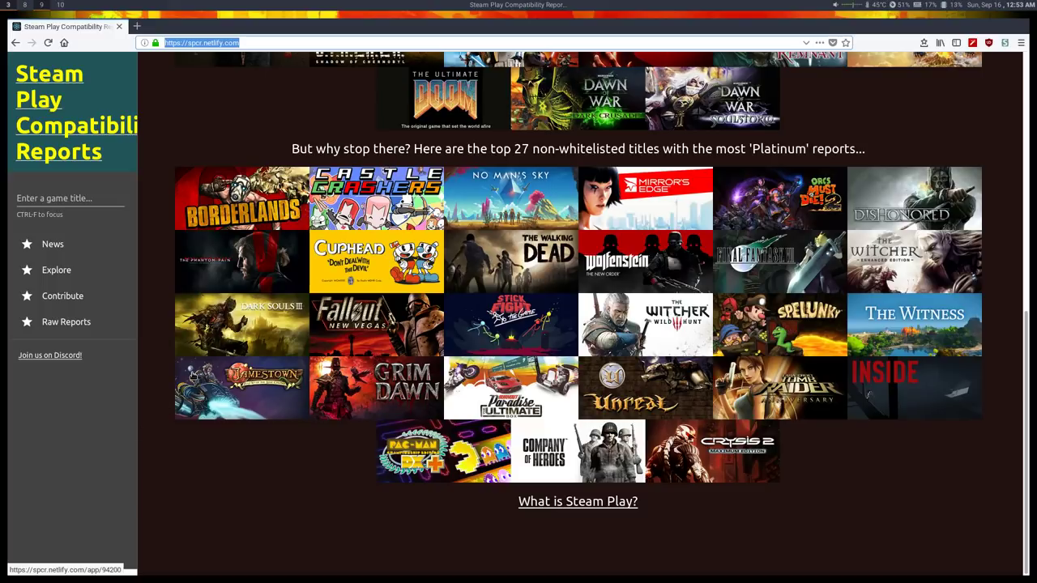
# - Return to Steam, view the beta participation choices in the account settings, and leave them without changing the selection
pyautogui.press('super+0')
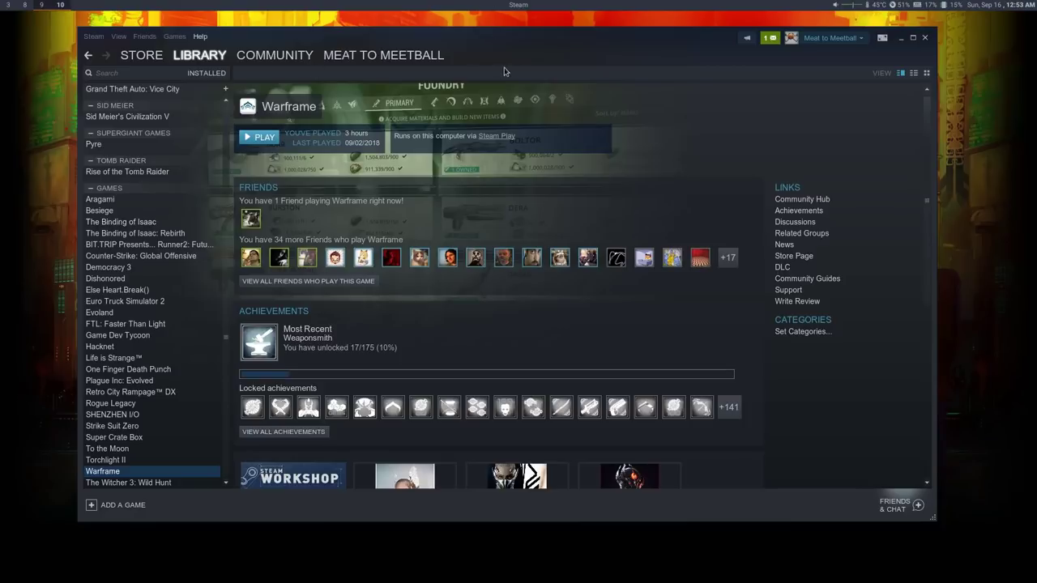
pyautogui.moveTo(522, 38); pyautogui.dragTo(525, 55)
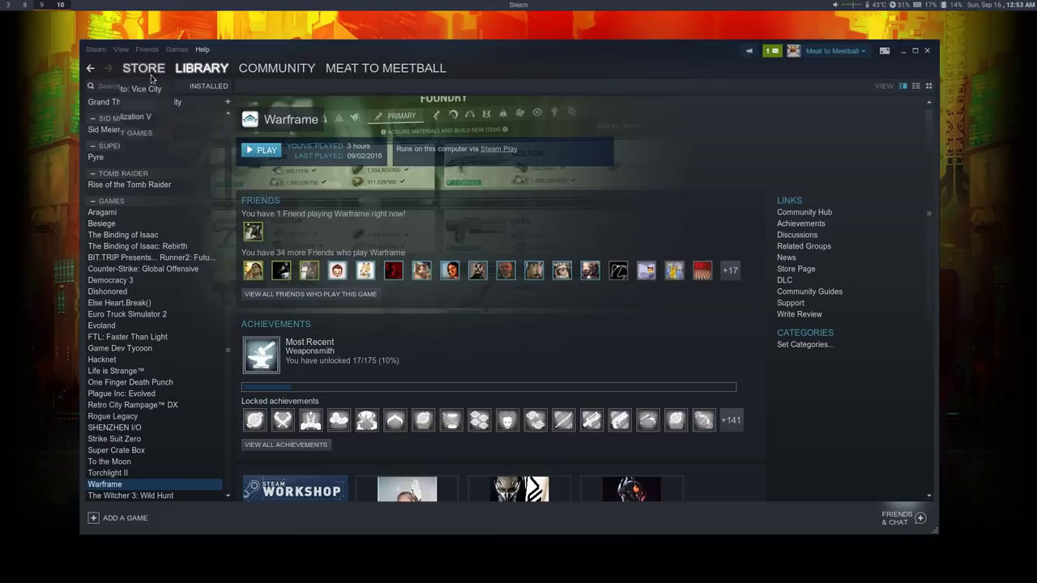
pyautogui.click(102, 51)
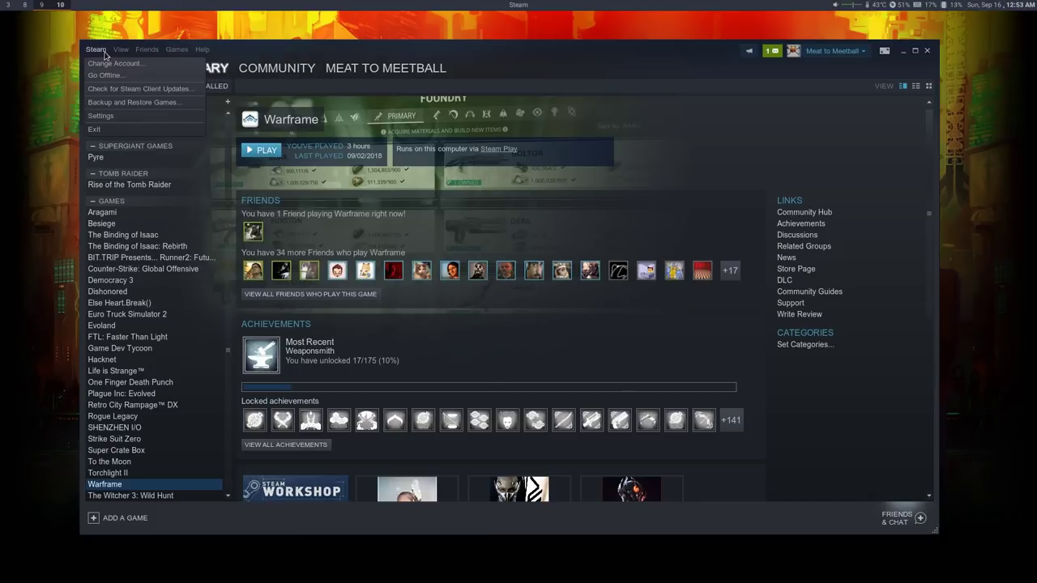
pyautogui.click(121, 117)
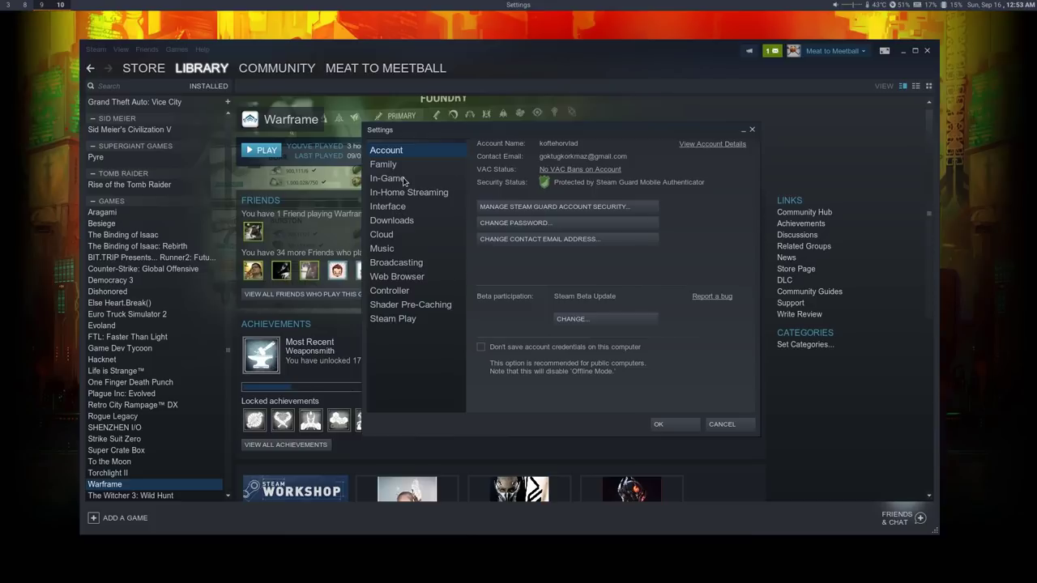
pyautogui.click(601, 319)
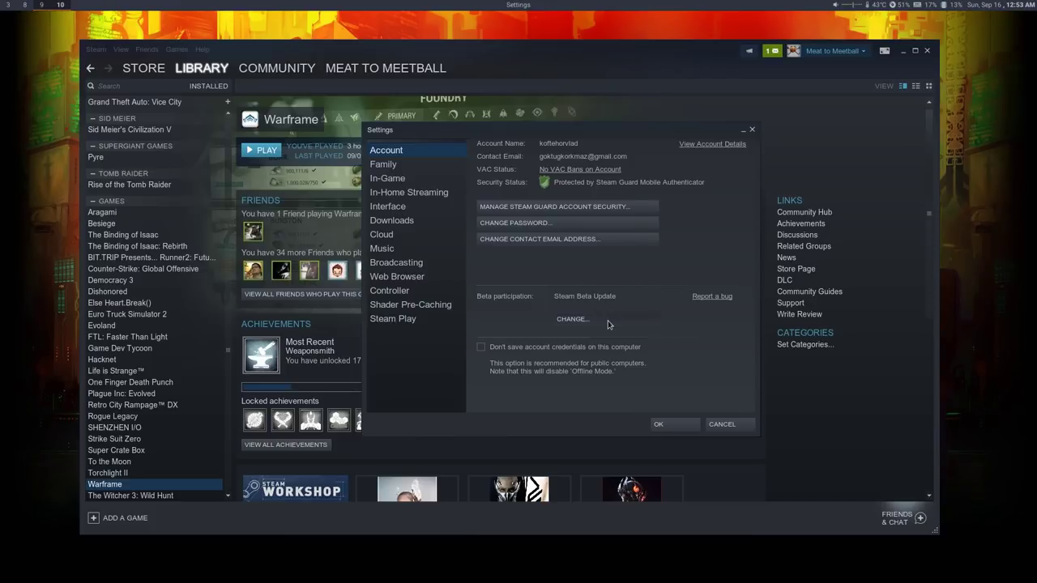
pyautogui.click(537, 323)
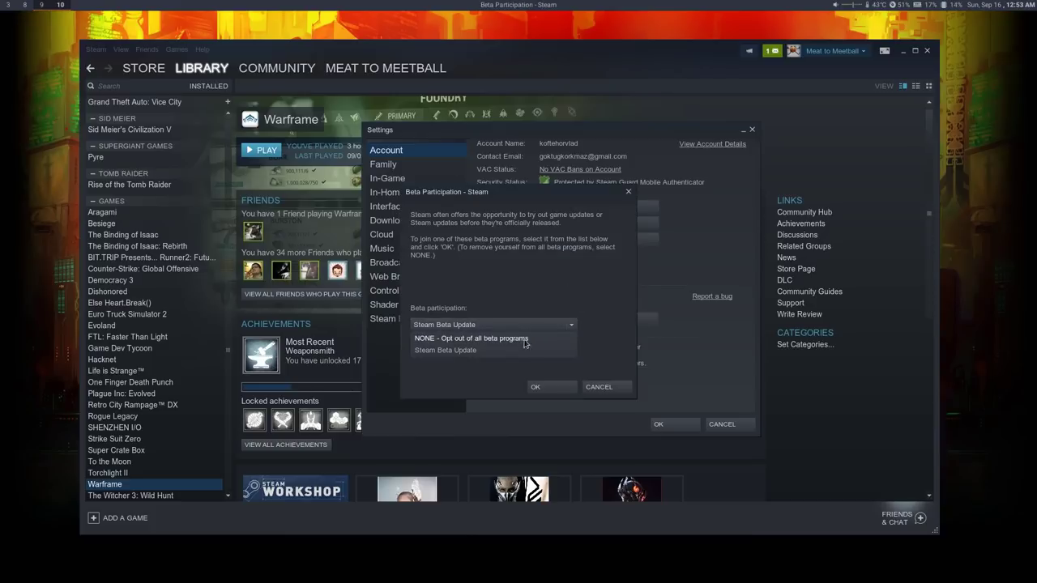
pyautogui.click(558, 287)
pyautogui.click(611, 387)
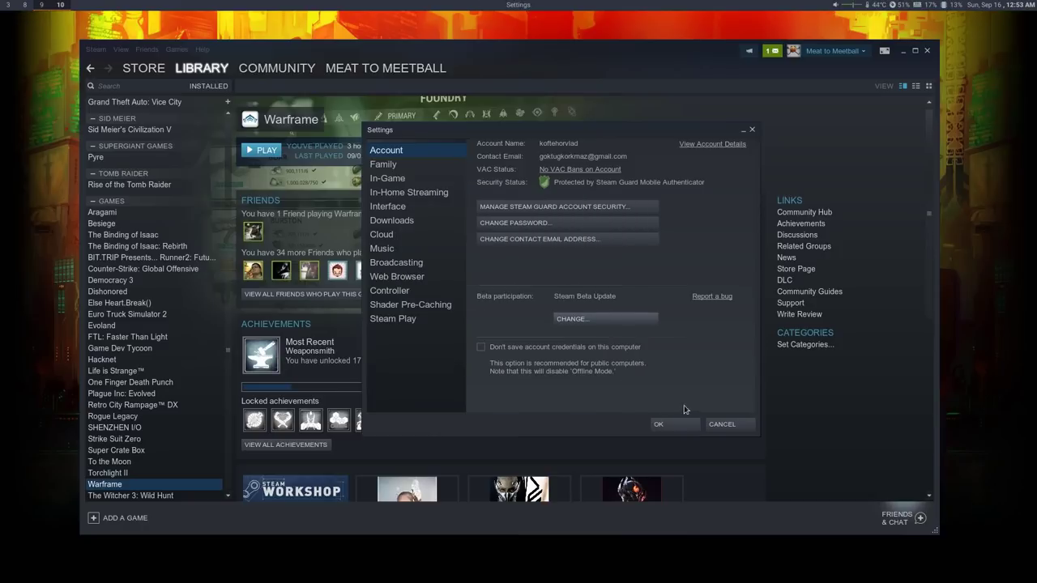
# - View the Steam Play settings and the compatibility tool choices, then leave the settings without changing anything
pyautogui.click(413, 321)
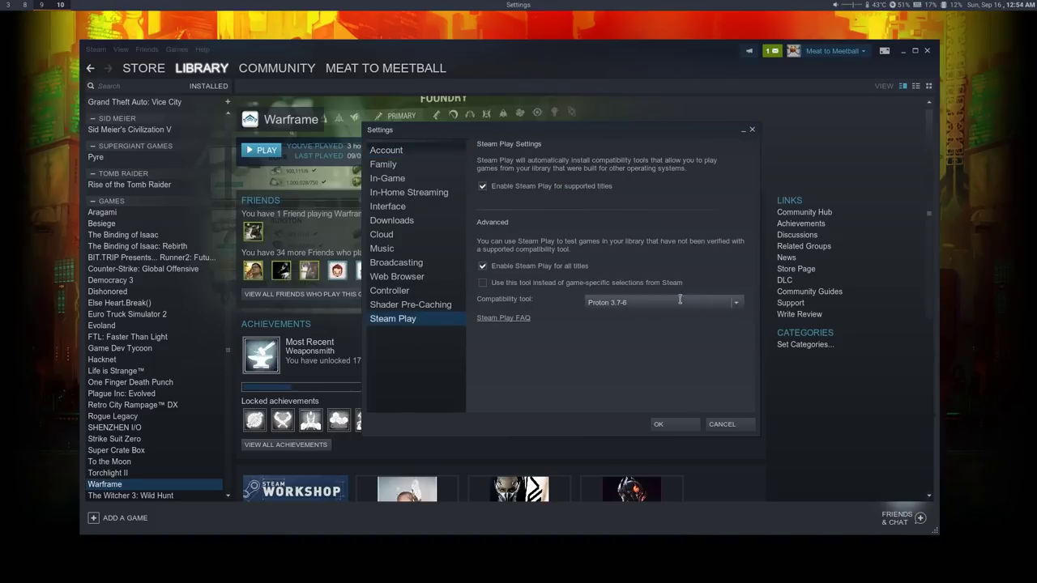
pyautogui.click(736, 303)
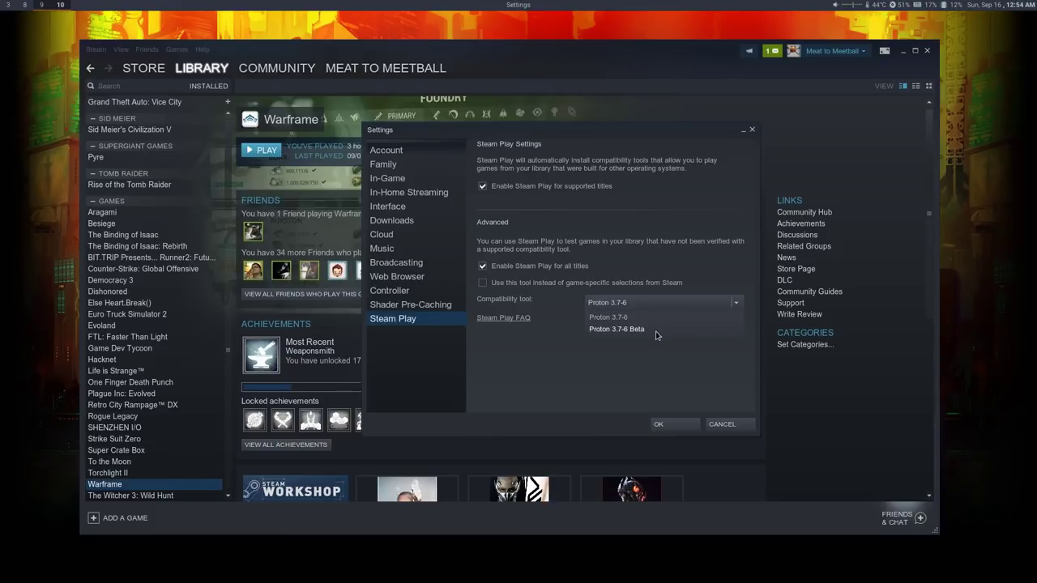
pyautogui.click(615, 372)
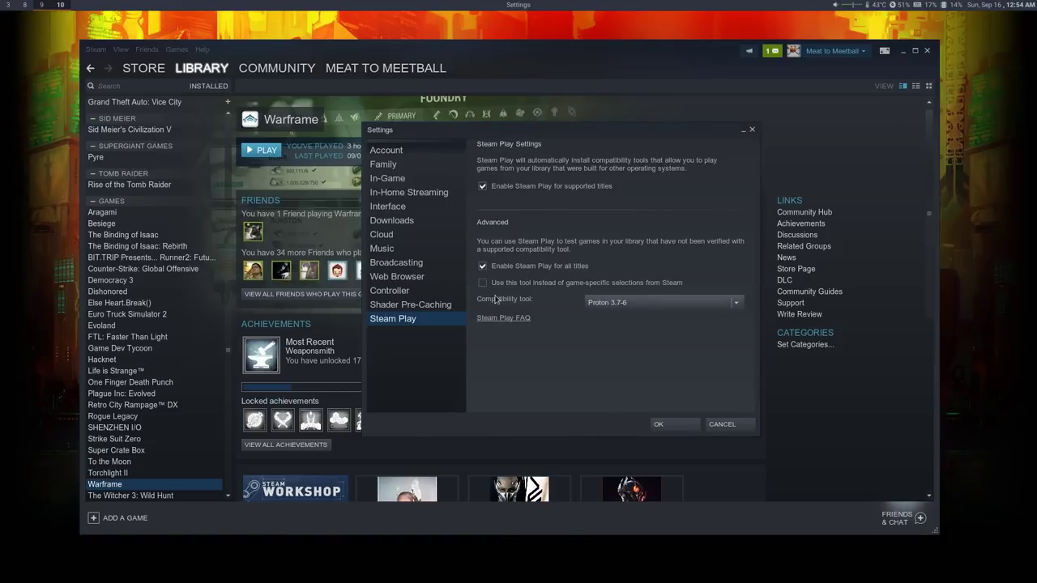
pyautogui.click(722, 423)
# - View the library's category choices and keep the list restricted to installed games
pyautogui.moveTo(206, 79)
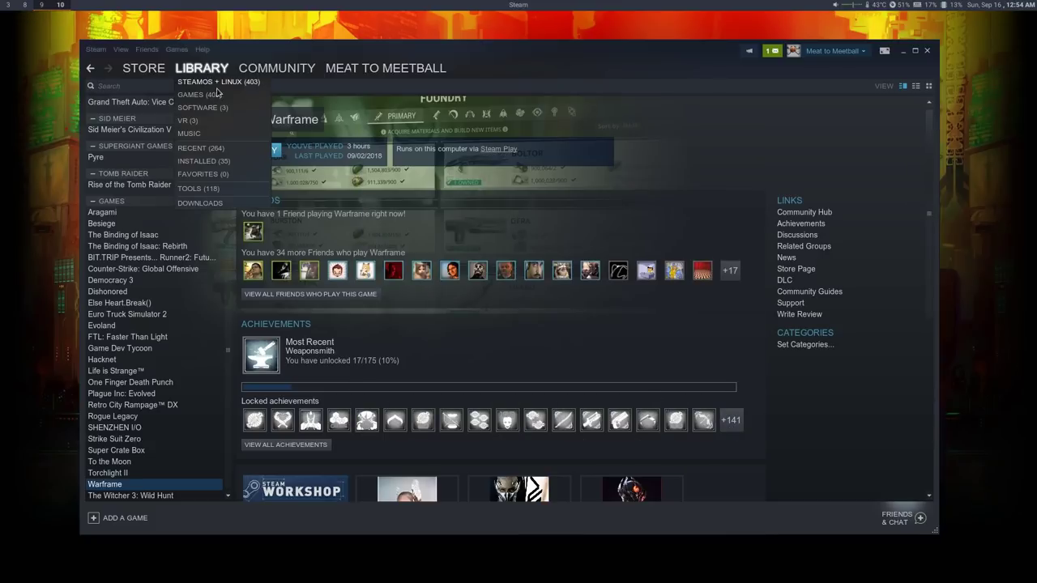
pyautogui.click(203, 160)
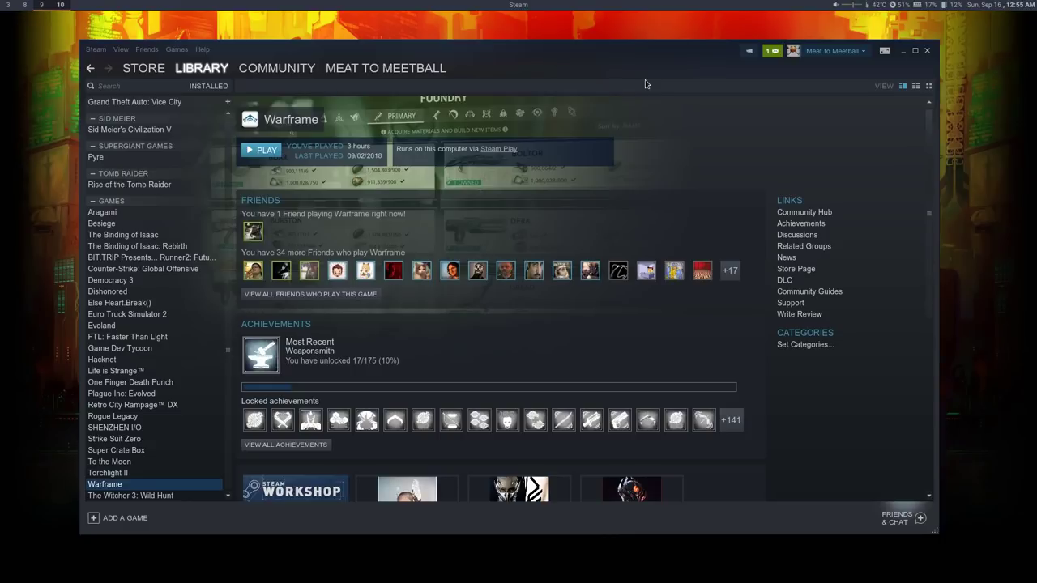
# - Switch to the browser and review the compatibility reports home page, from the report statistics and whitelist to the top 'Platinum' titles
pyautogui.press('super+2')
pyautogui.press('super+3')
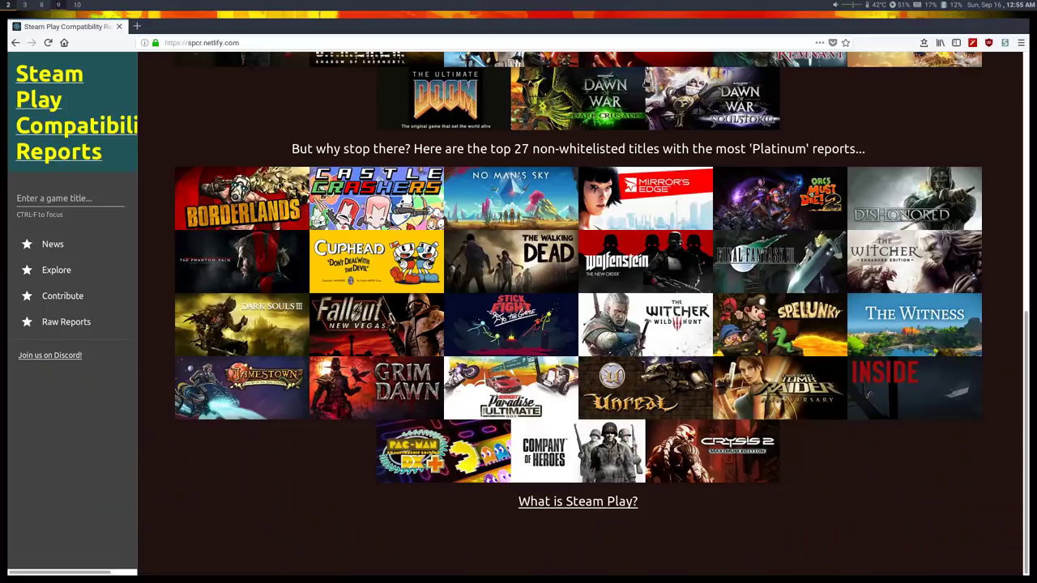
pyautogui.scroll(5, 519, 324)
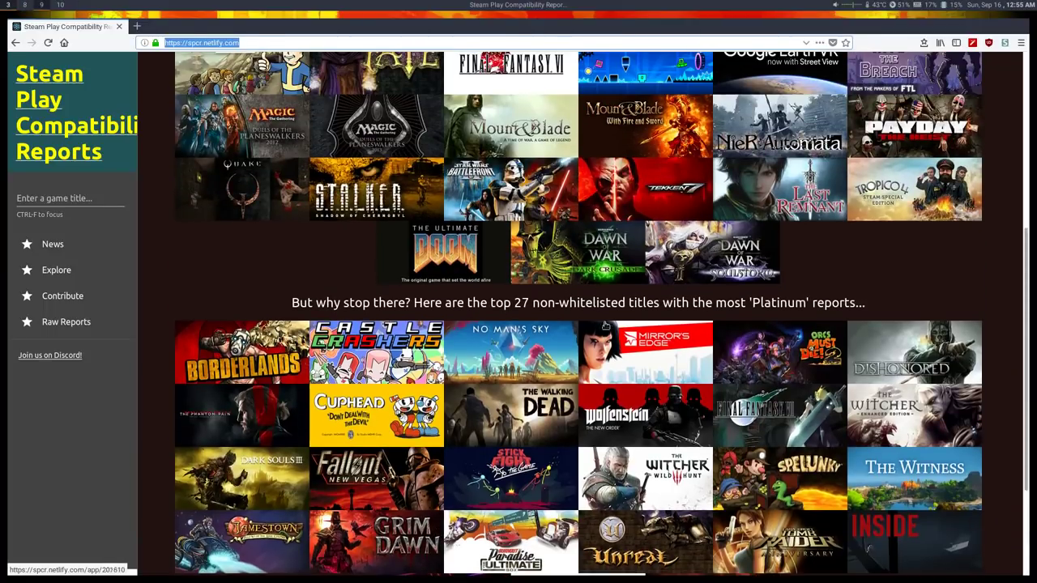
pyautogui.scroll(4, 449, 300)
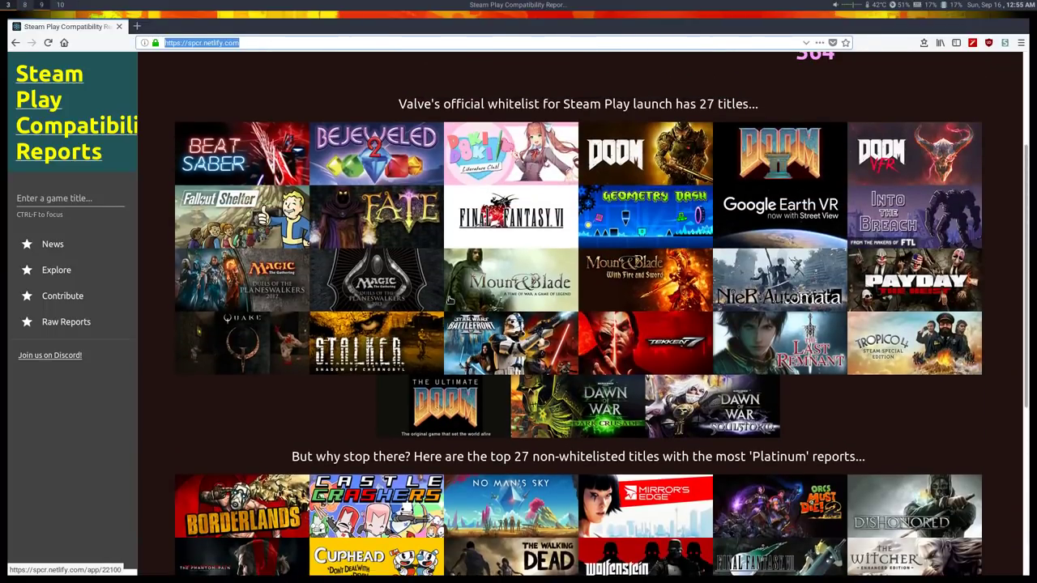
pyautogui.scroll(4, 449, 300)
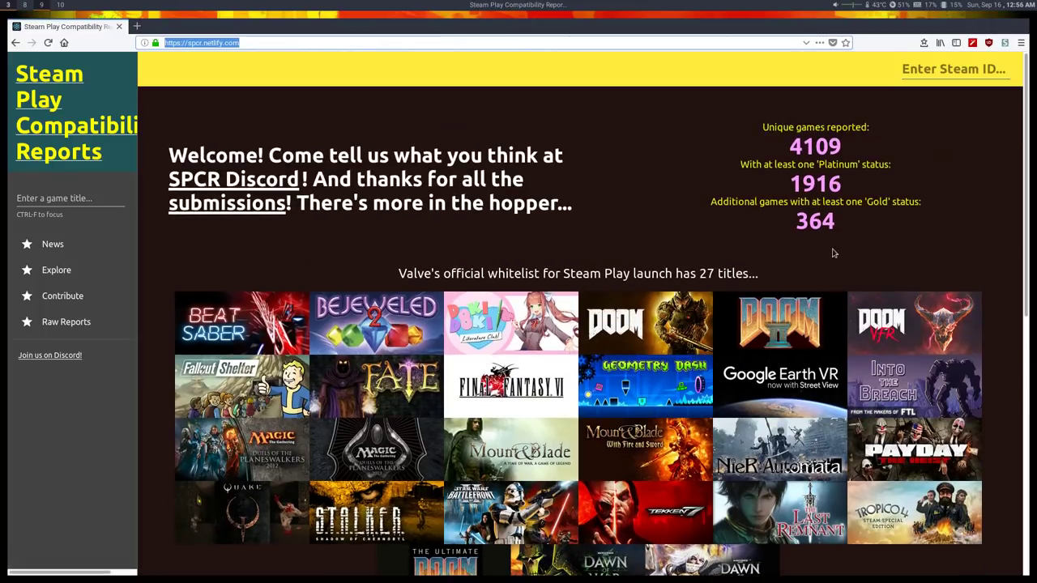
pyautogui.scroll(-10, 362, 332)
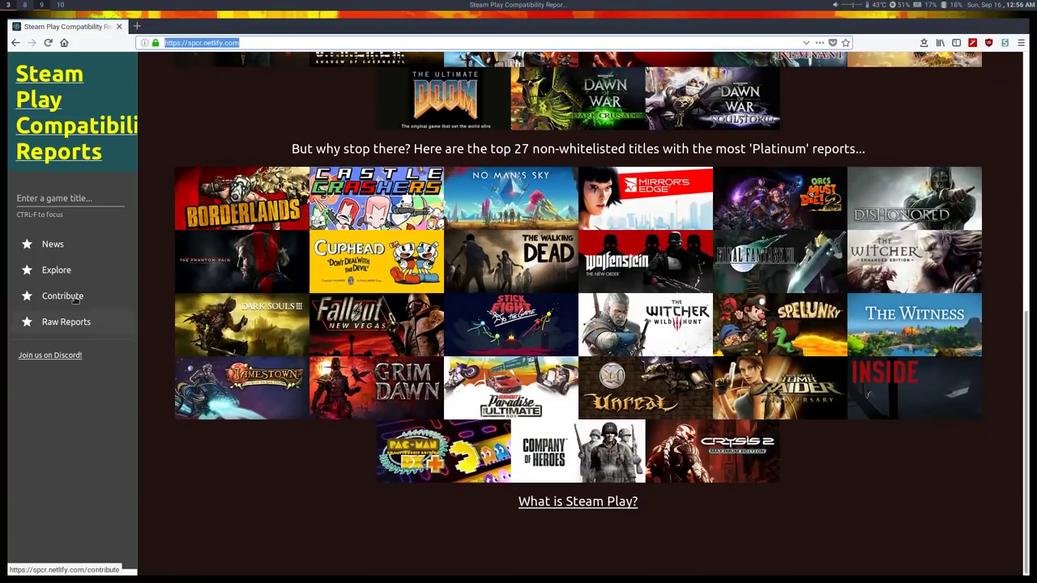
# - Open the site's Explore section, view the reports for One Finger Death Punch, and return to the trending list
pyautogui.click(43, 273)
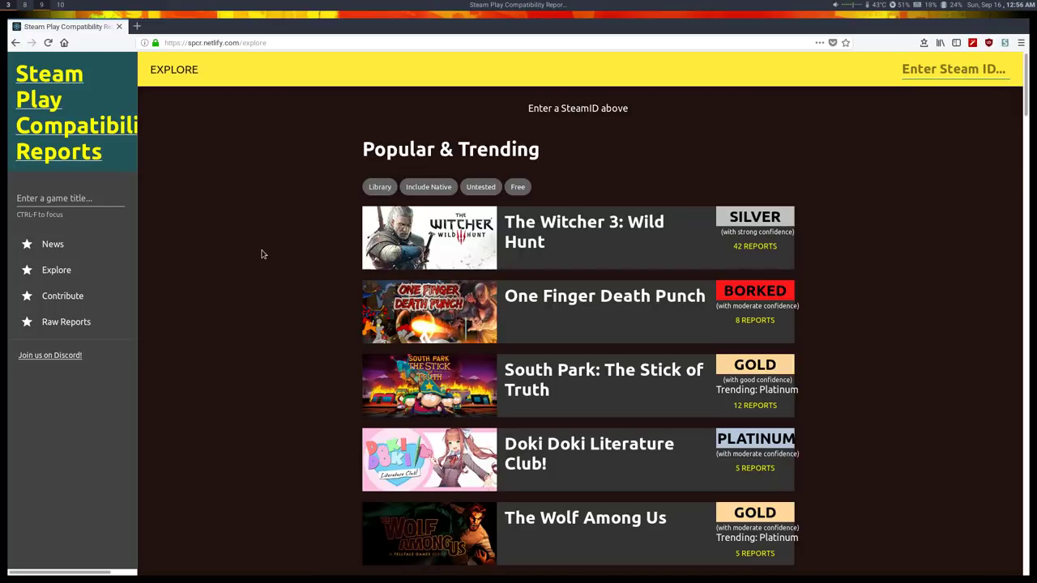
pyautogui.click(515, 339)
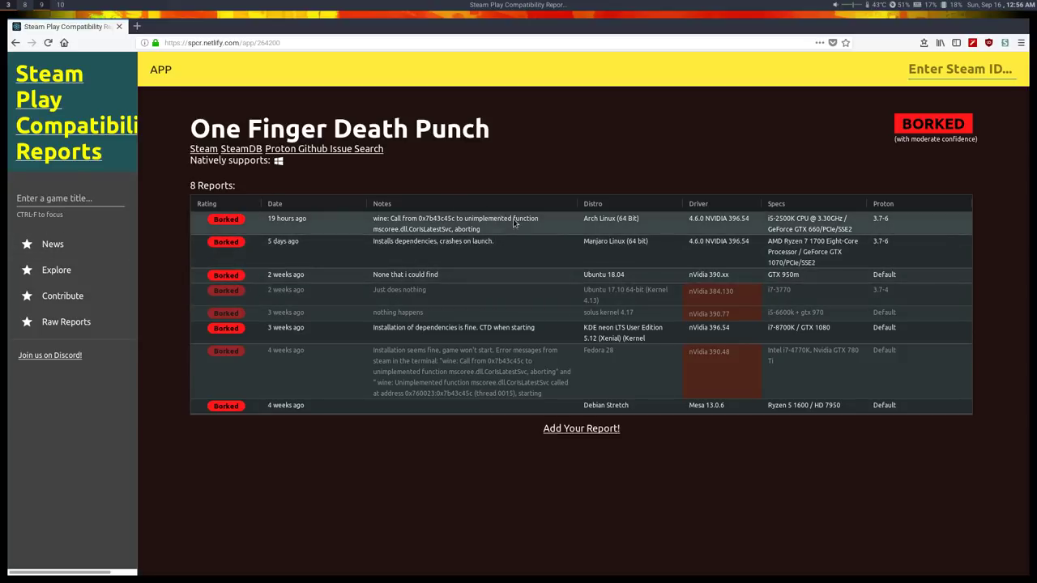
pyautogui.click(15, 42)
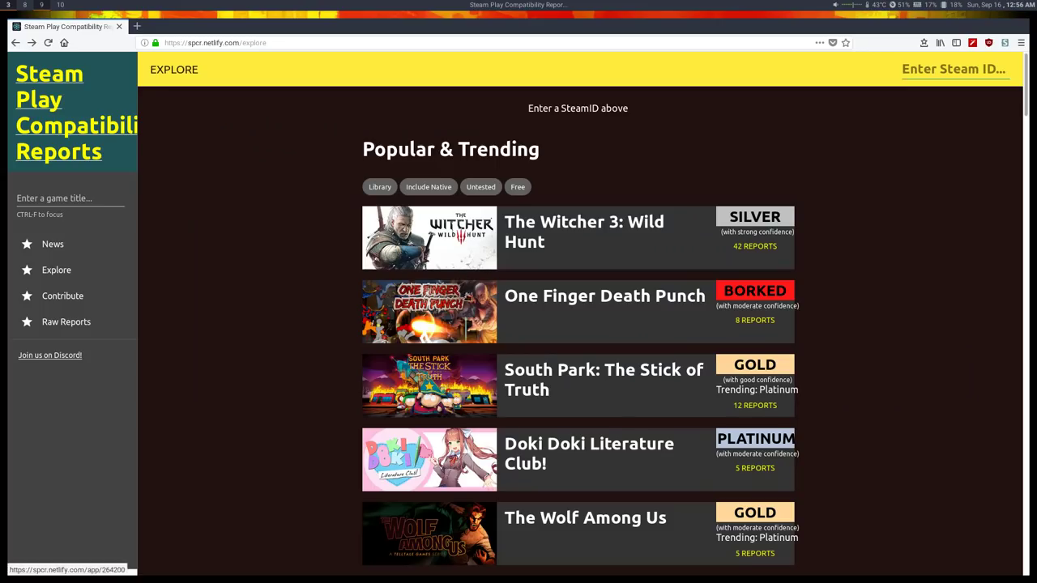
# - Examine the compatibility ratings of the games in the Popular & Trending list, down to Cuphead and Fallout: New Vegas
pyautogui.scroll(-3, 493, 350)
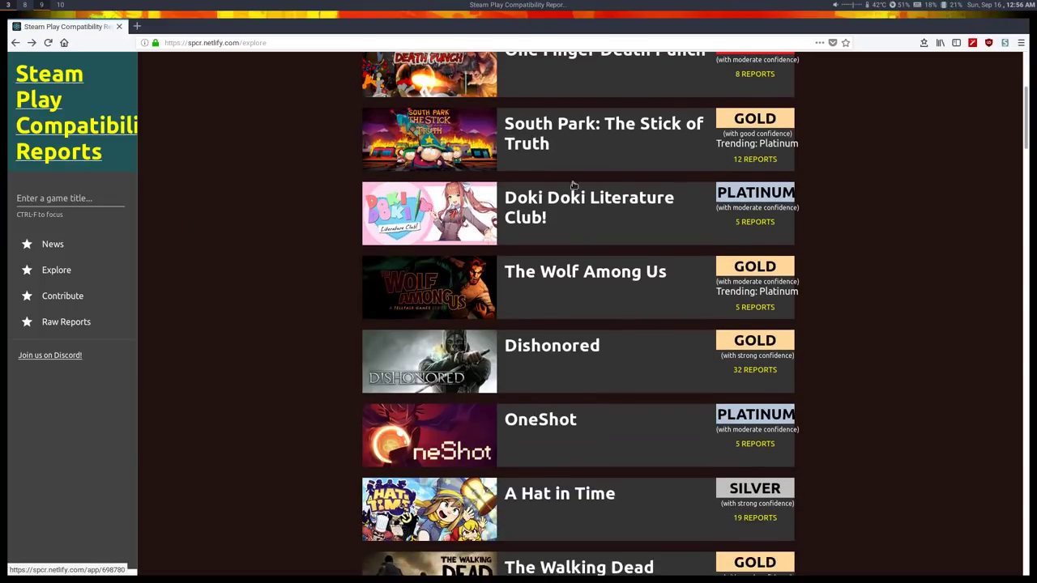
pyautogui.scroll(-1, 578, 219)
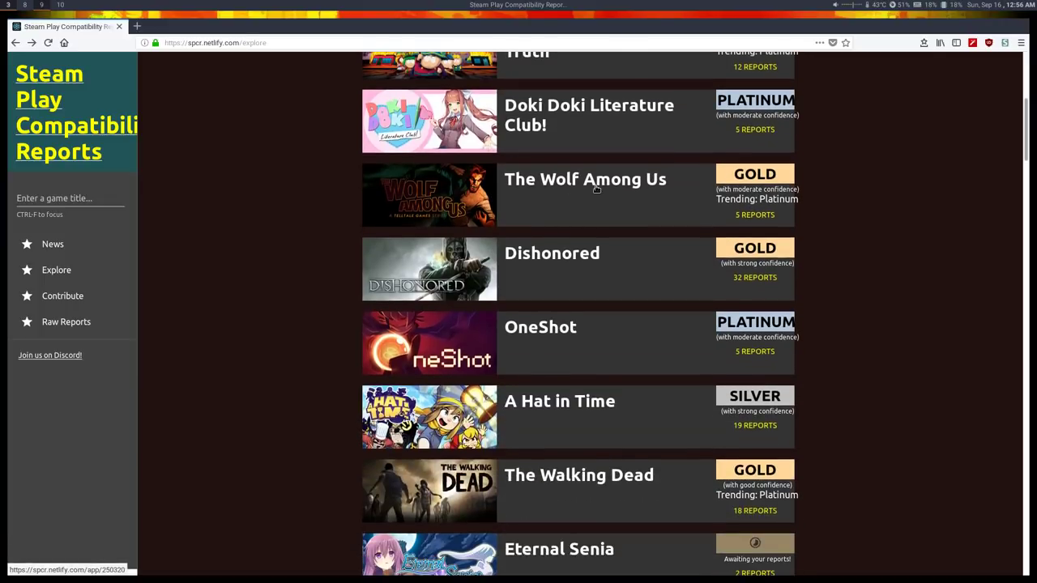
pyautogui.scroll(-1, 534, 341)
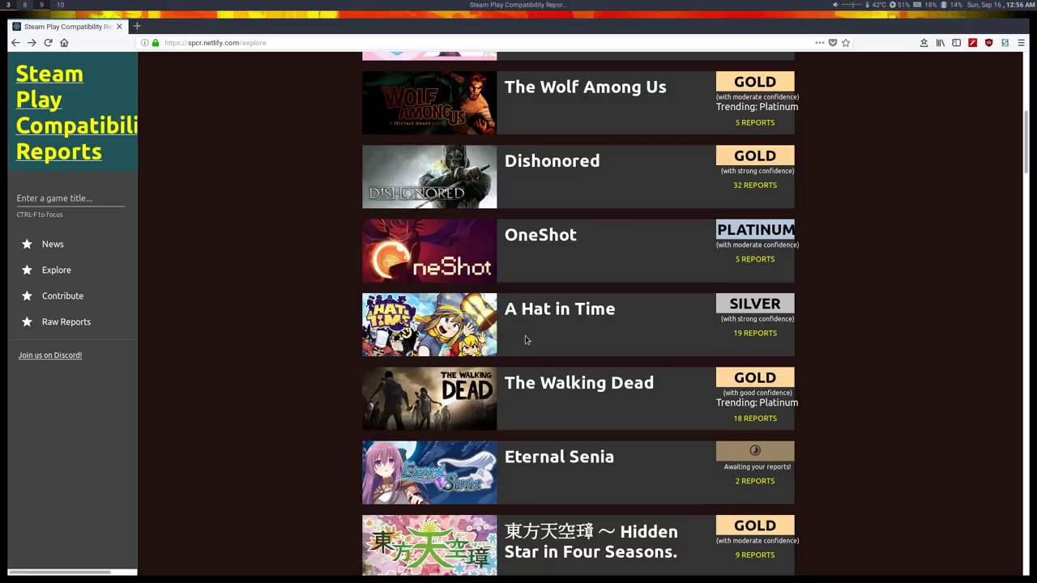
pyautogui.scroll(-2, 525, 341)
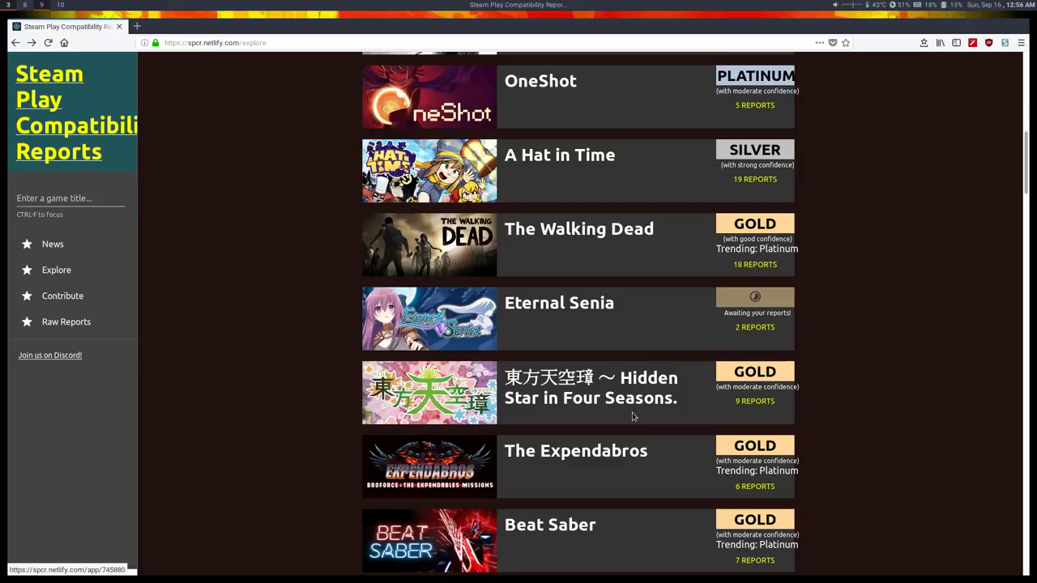
pyautogui.scroll(-5, 632, 405)
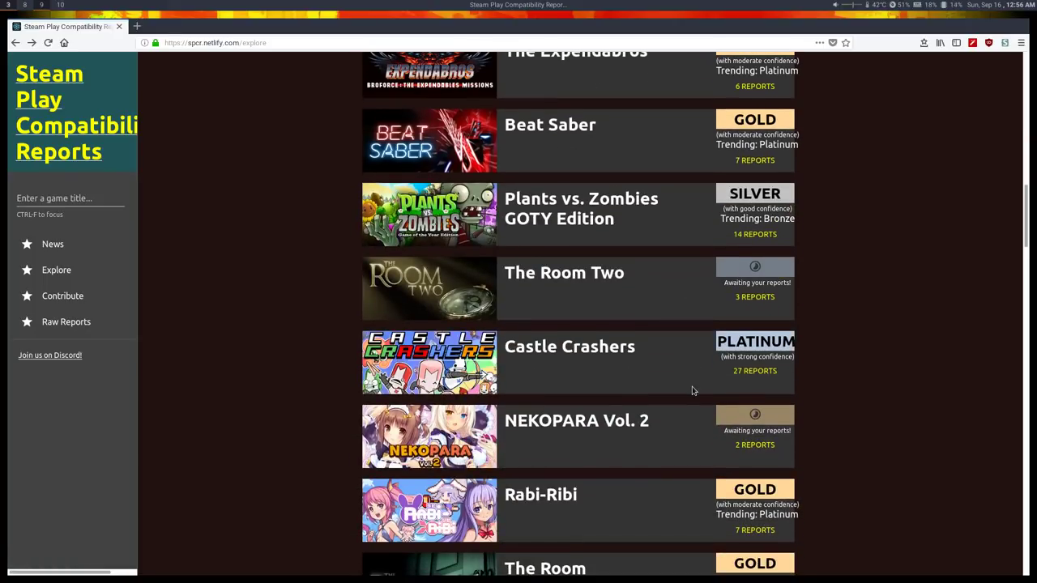
pyautogui.scroll(-5, 689, 405)
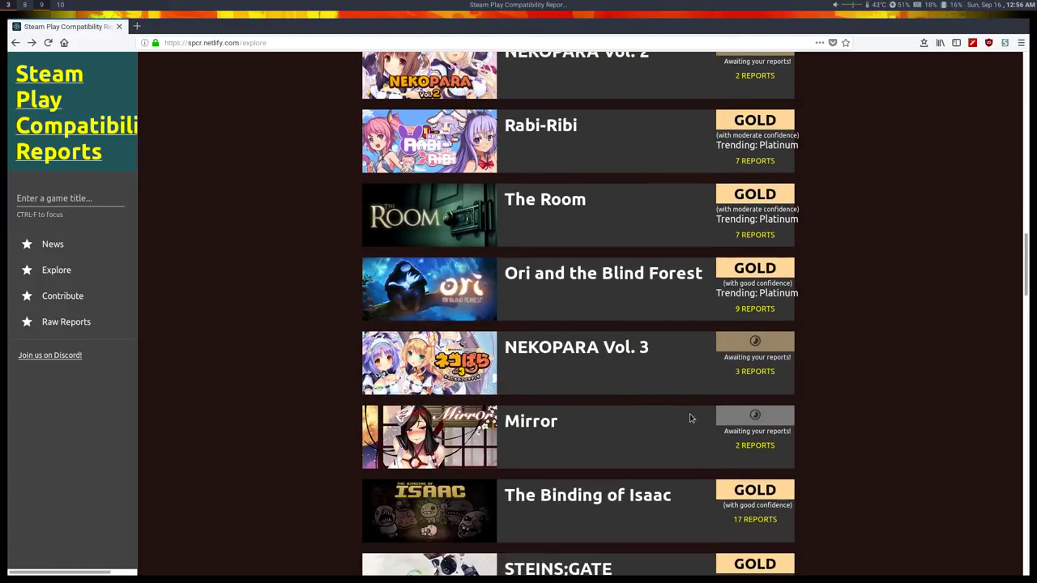
pyautogui.scroll(-3, 707, 462)
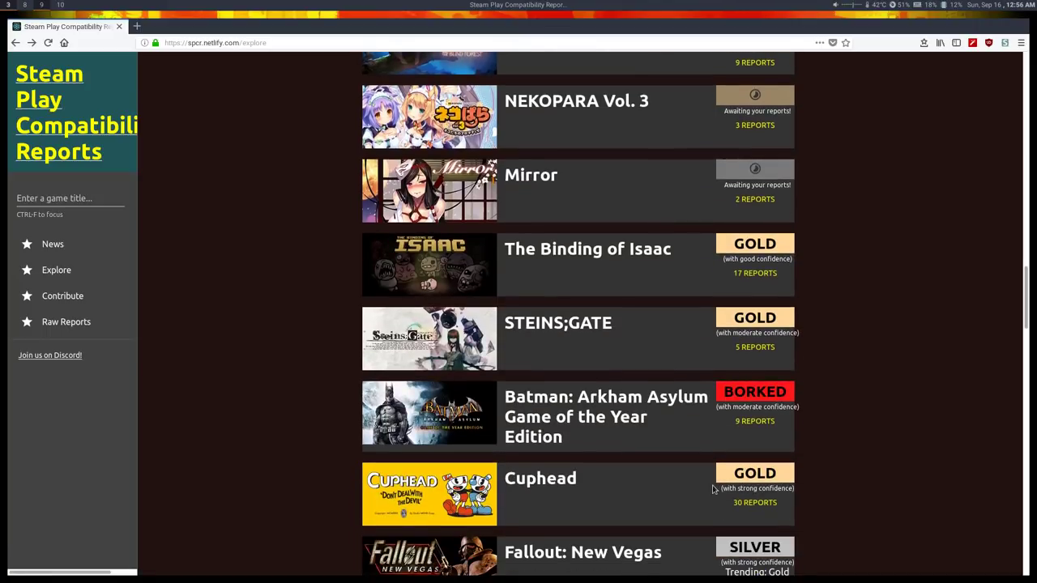